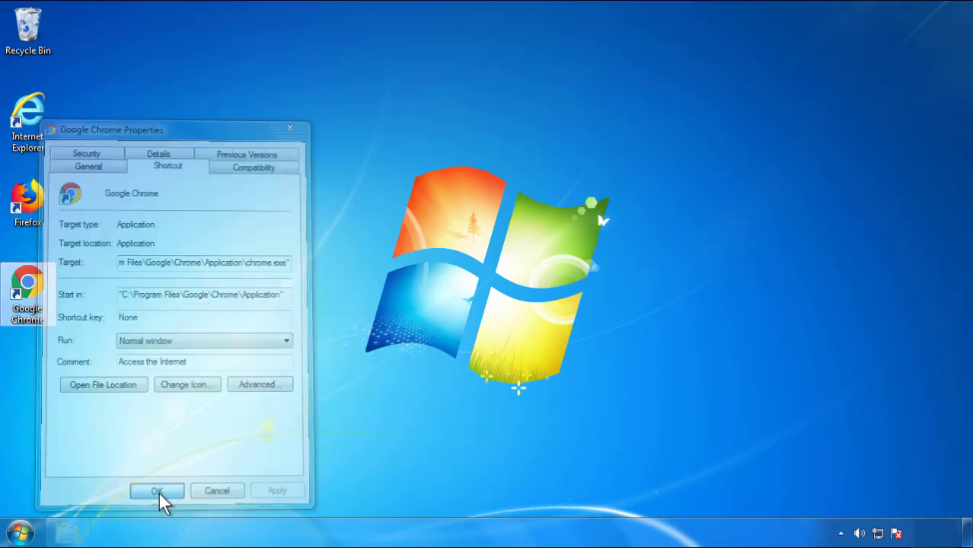
- Dismiss the Google Chrome shortcut Properties dialog and show the Windows Start menu
click(21, 532)
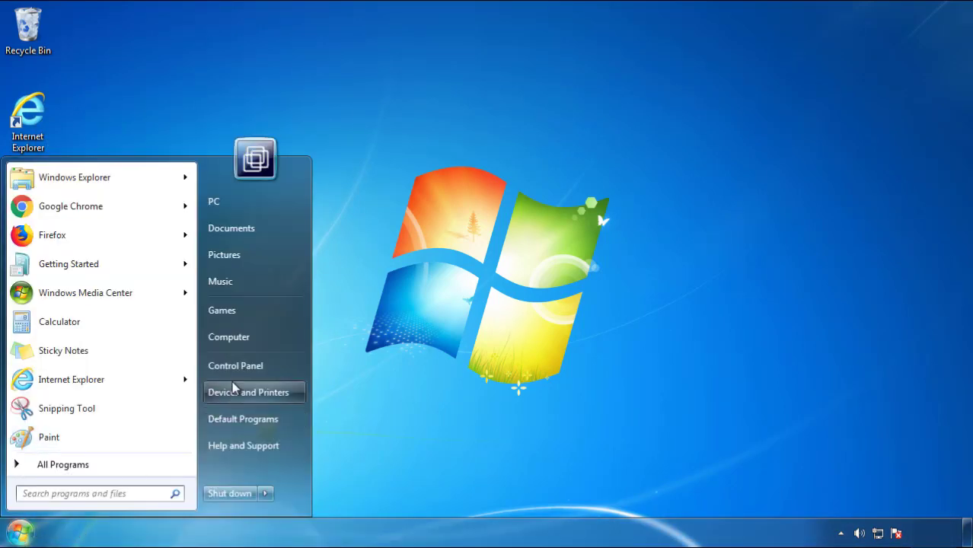
- Open Programs and Features from Control Panel, sorted by Installed On with newest first
click(244, 365)
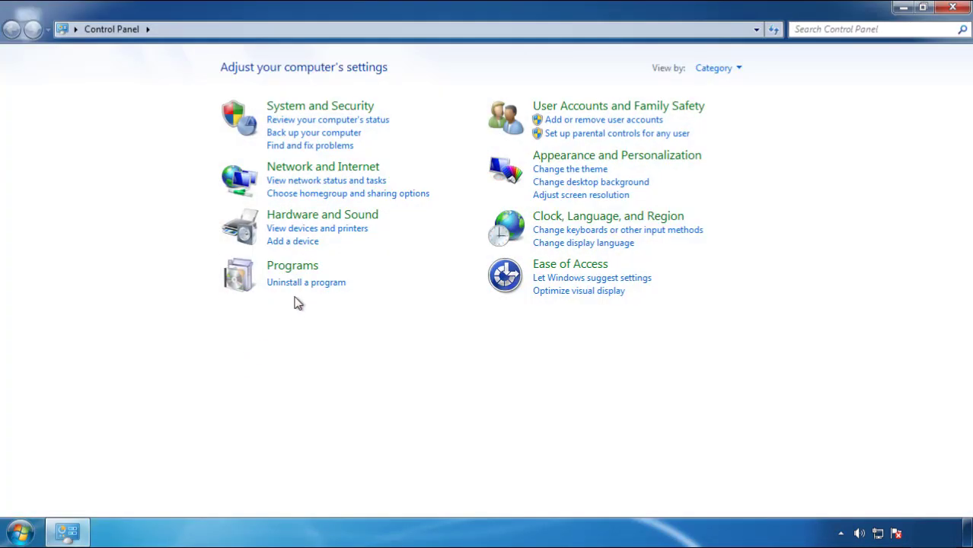
click(304, 284)
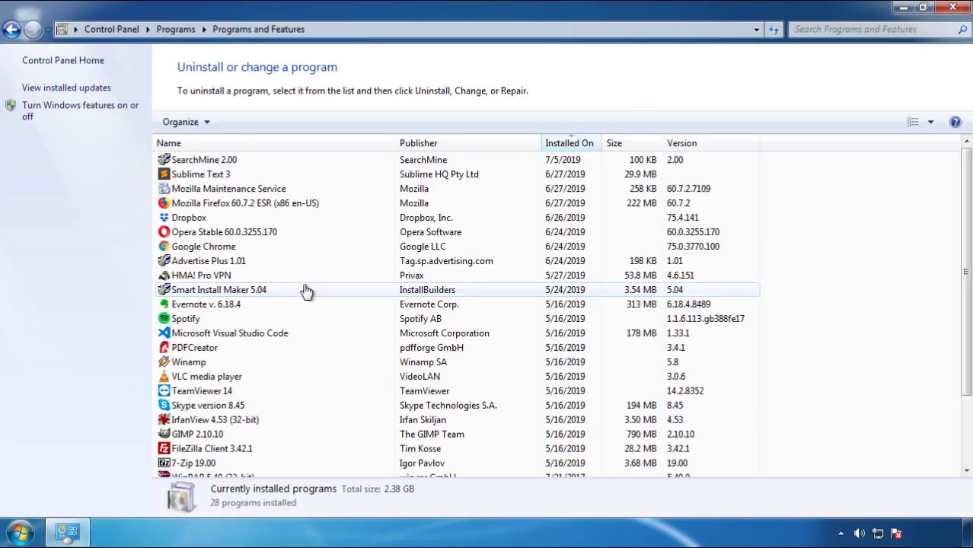
click(570, 145)
click(565, 145)
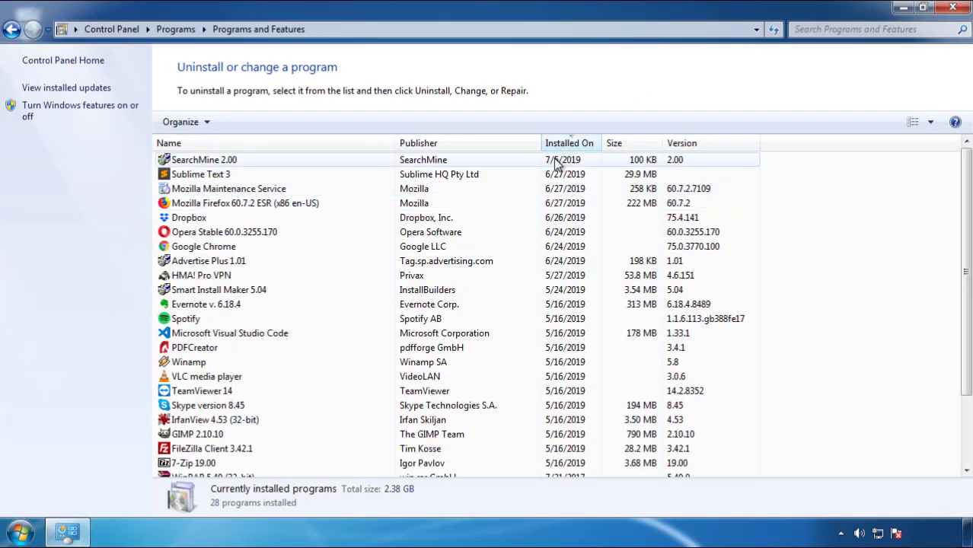
- Uninstall SearchMine 2.00 through its wizard and close the installed programs list
click(207, 163)
click(242, 121)
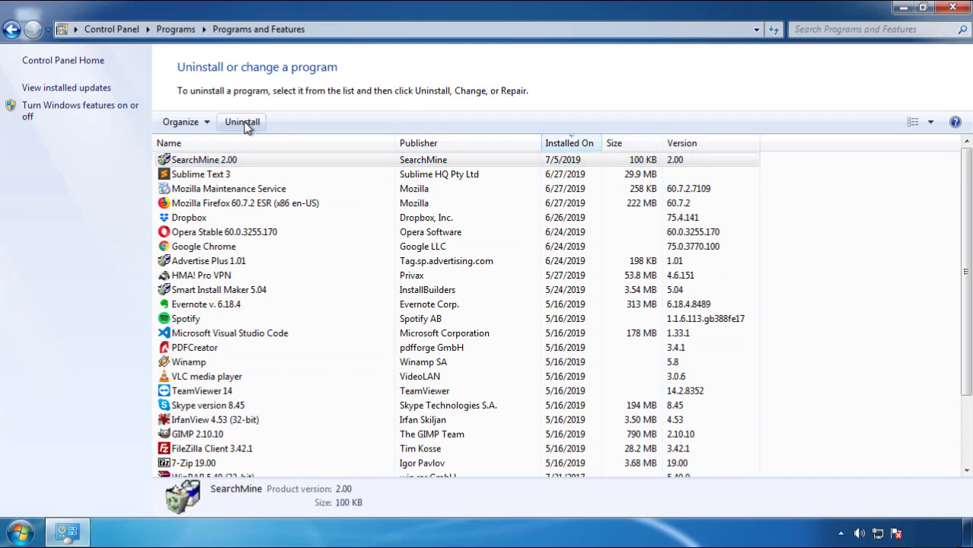
click(566, 403)
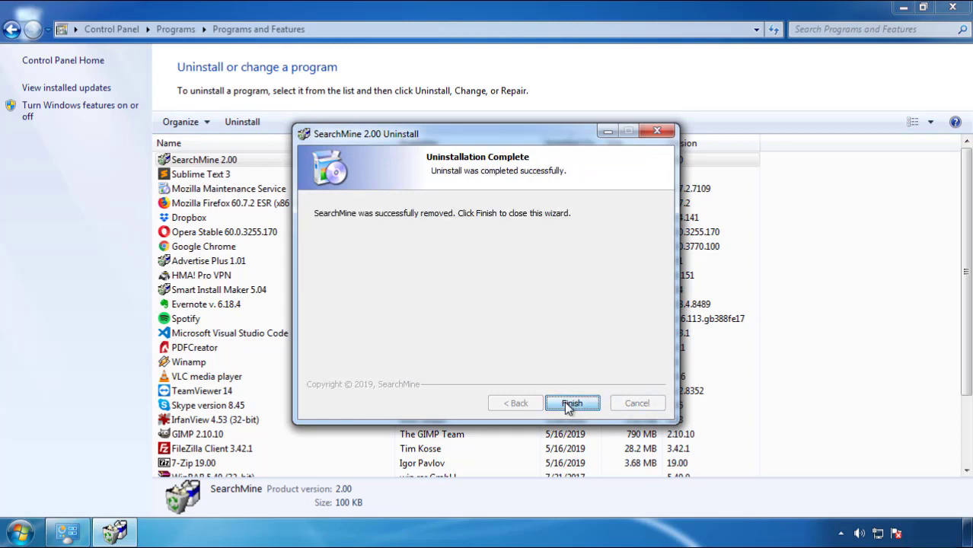
click(564, 401)
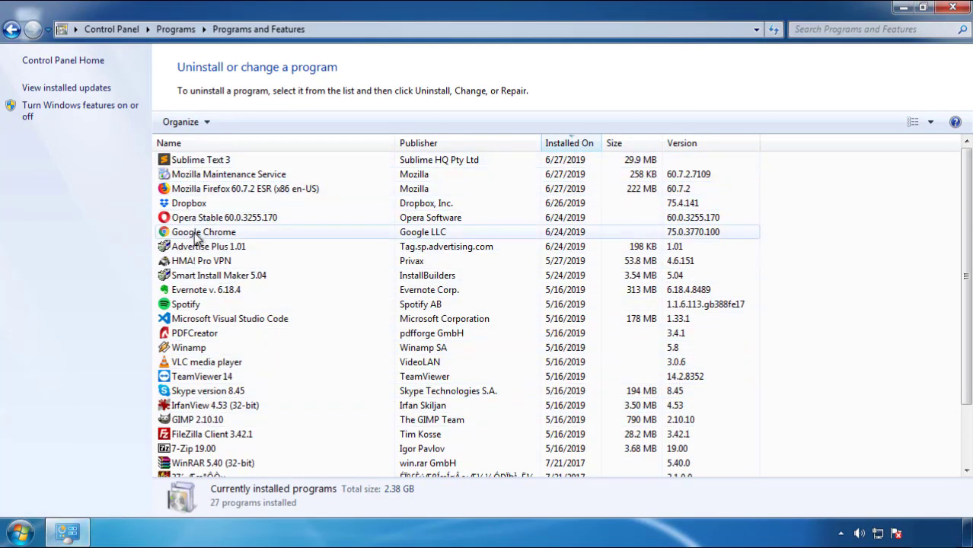
click(955, 9)
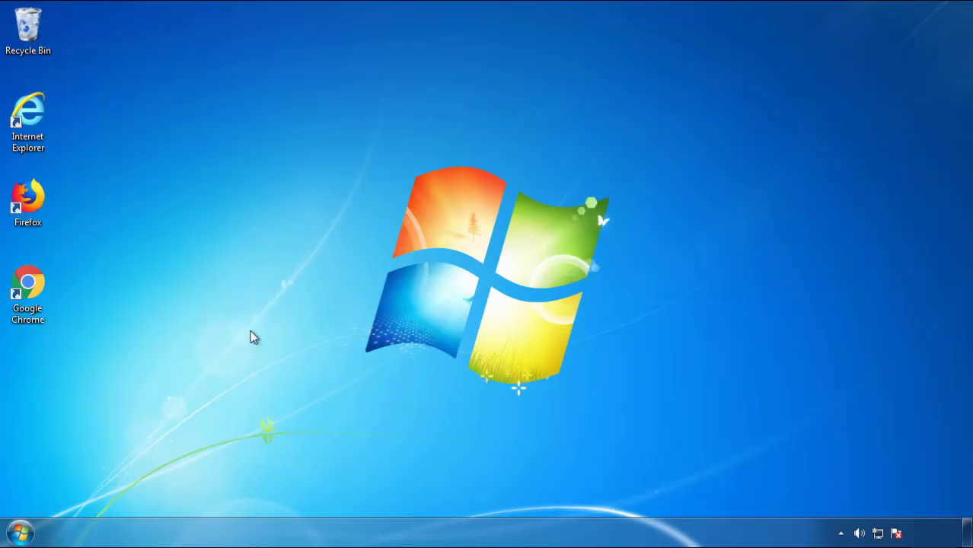
- Restart Windows and choose Safe Mode in the Advanced Boot Options menu
click(18, 533)
click(264, 494)
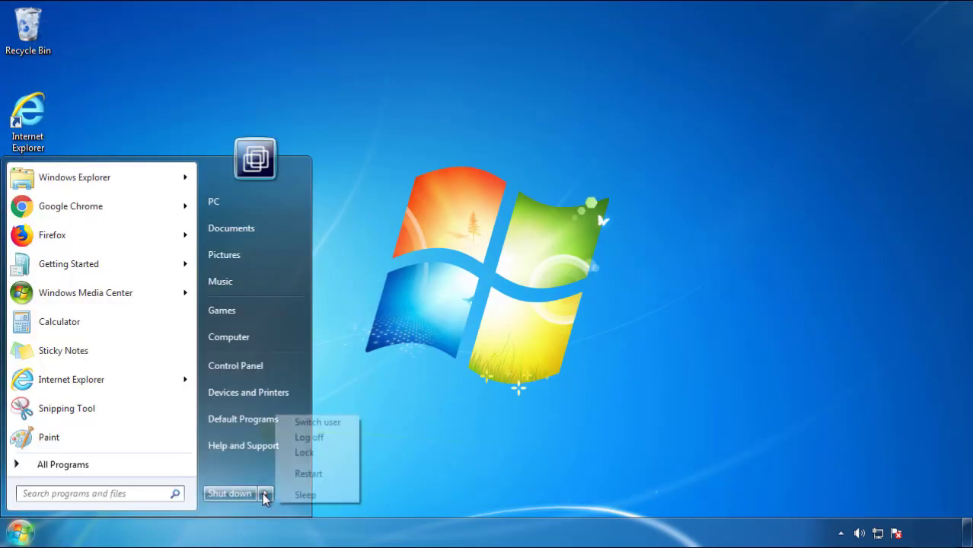
click(509, 417)
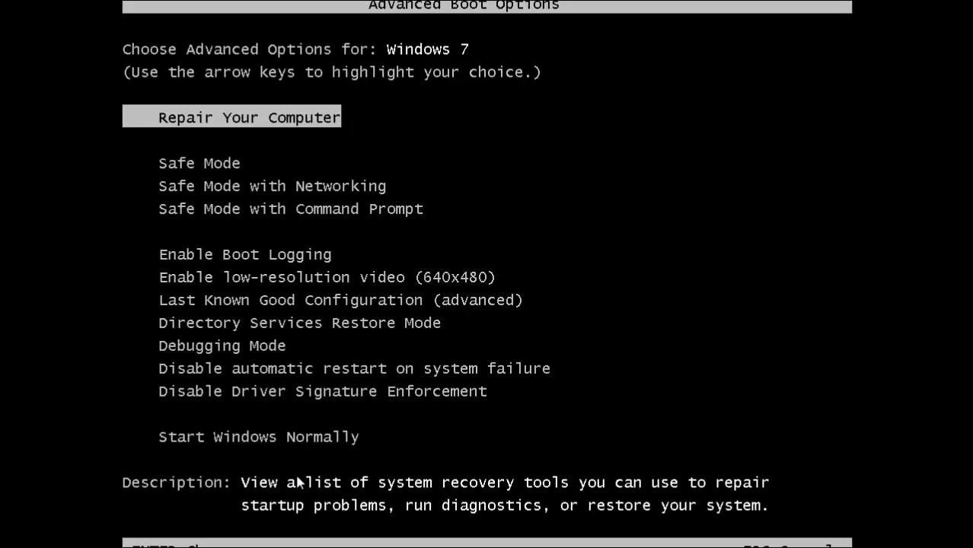
key(Down)
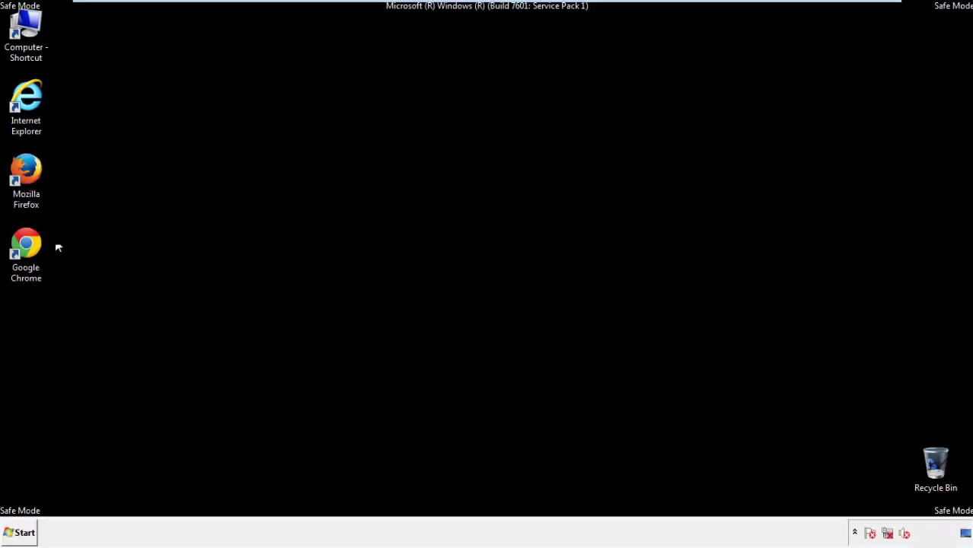
- Launch Firefox, decline the default-browser prompt, and keep the menu bar visible
double_click(35, 178)
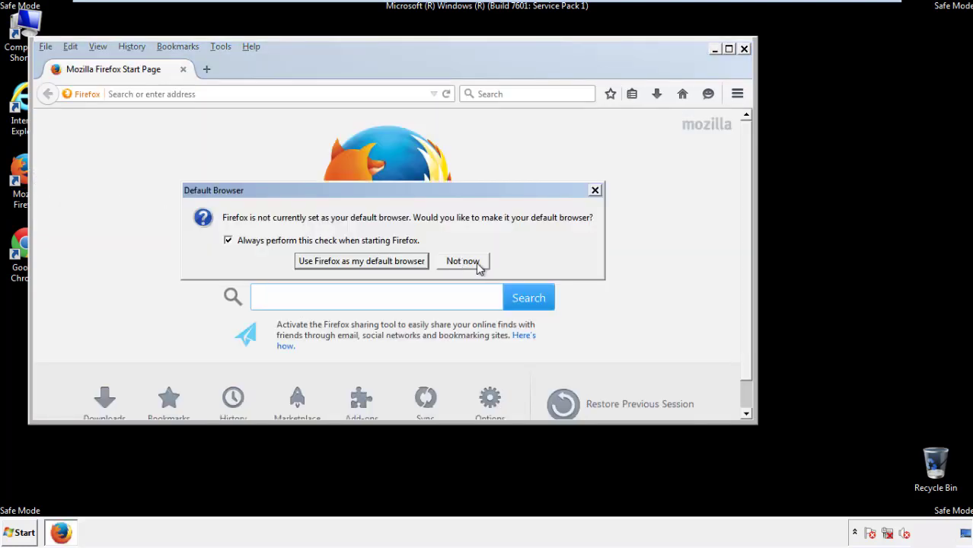
click(475, 261)
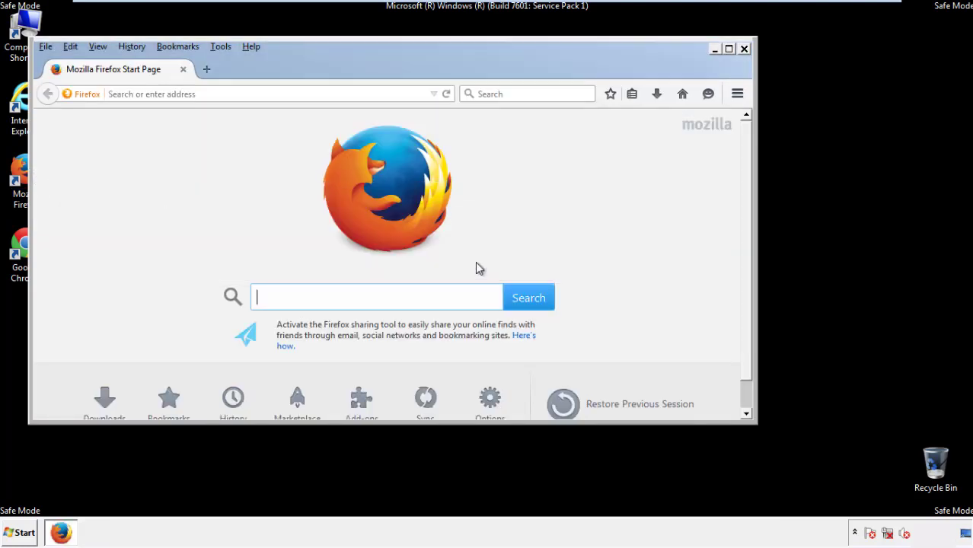
right_click(301, 67)
click(313, 113)
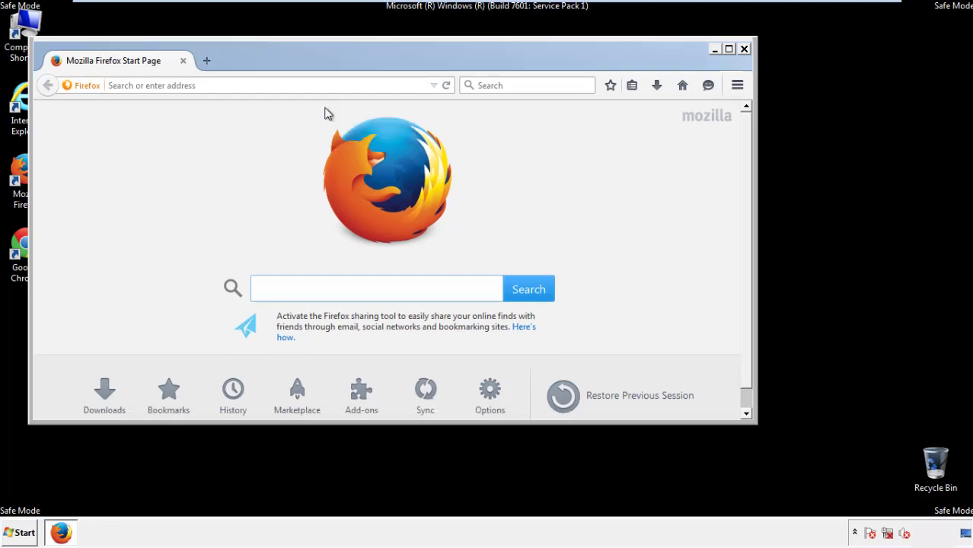
right_click(304, 61)
click(317, 118)
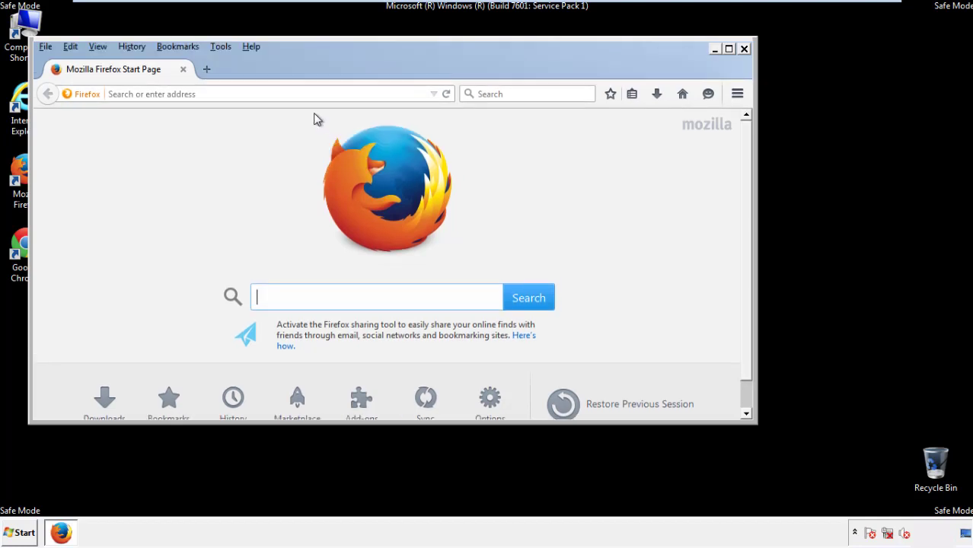
- Clear all Firefox recent history with time range Everything and every item checked
click(138, 49)
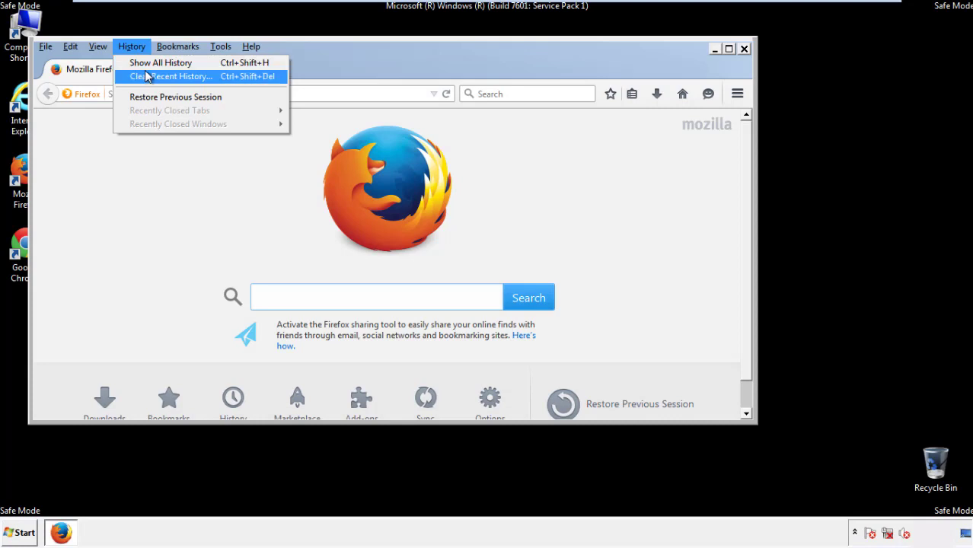
click(148, 76)
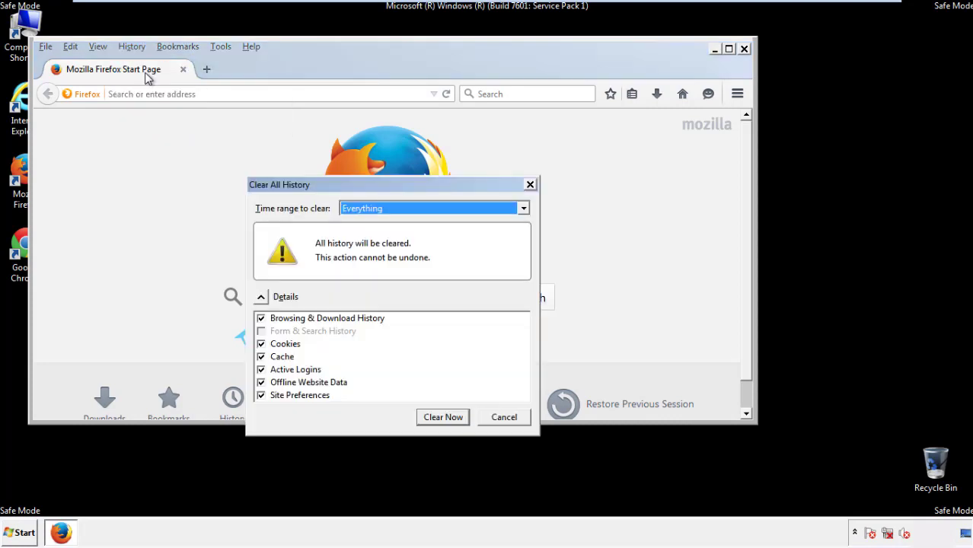
click(358, 209)
click(365, 285)
click(260, 382)
click(260, 383)
click(261, 396)
click(261, 396)
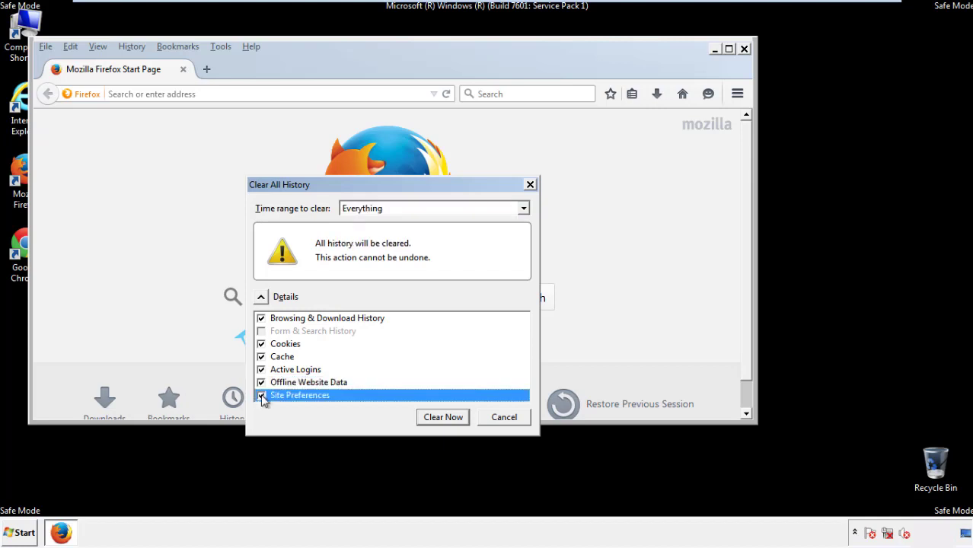
click(442, 418)
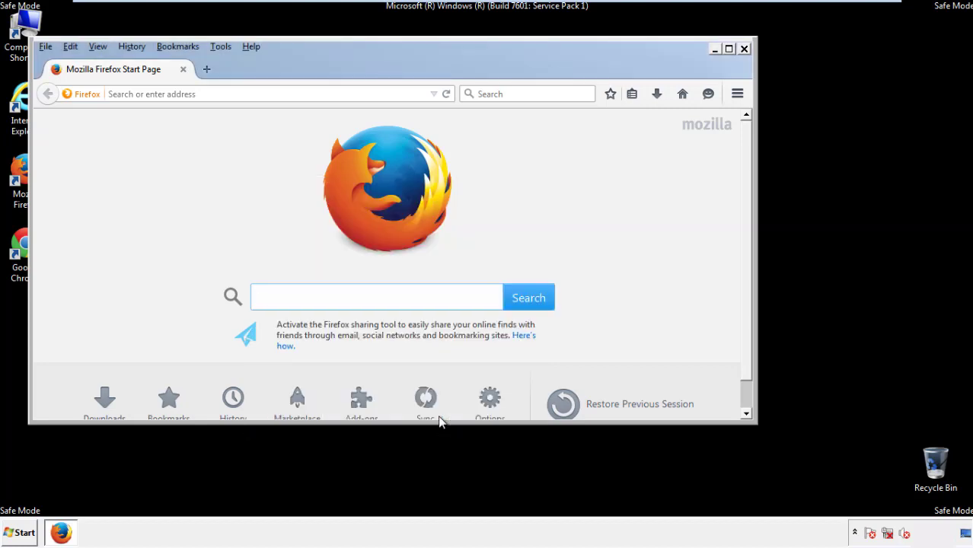
- Refresh Firefox to defaults from Troubleshooting Information and decline the default-browser prompt
click(251, 47)
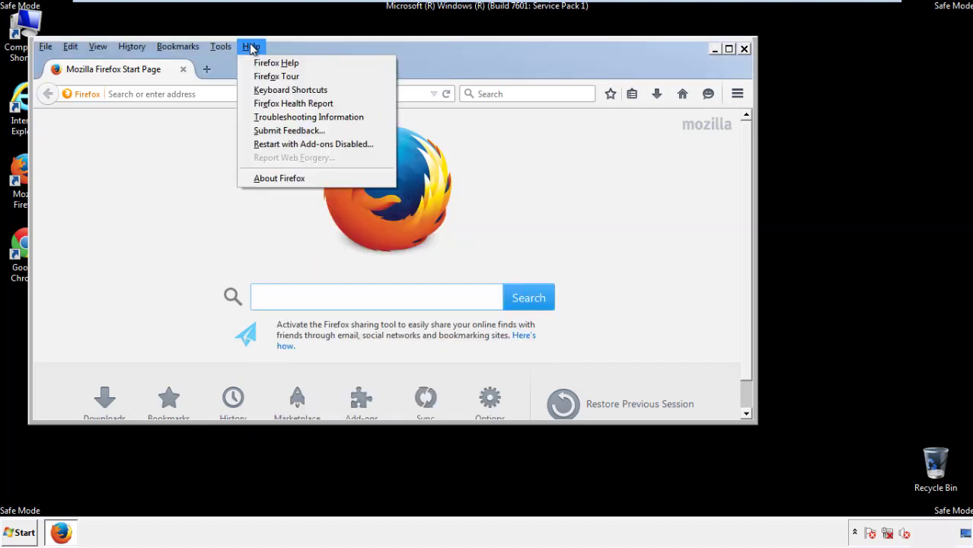
click(281, 117)
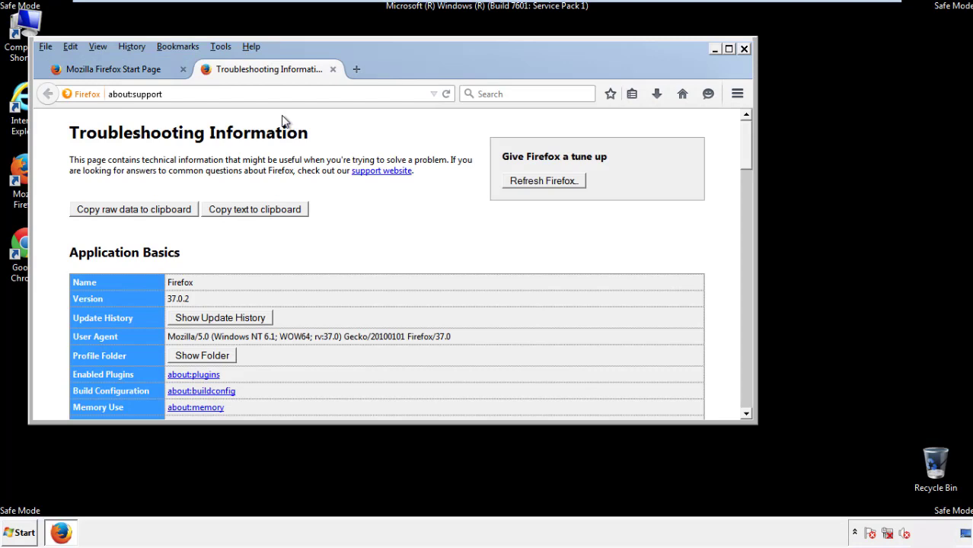
click(565, 183)
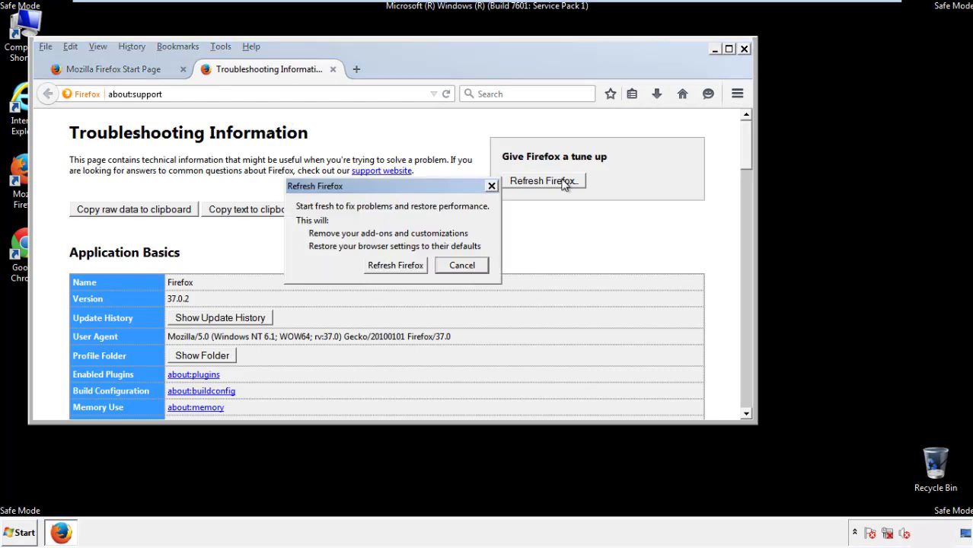
click(396, 265)
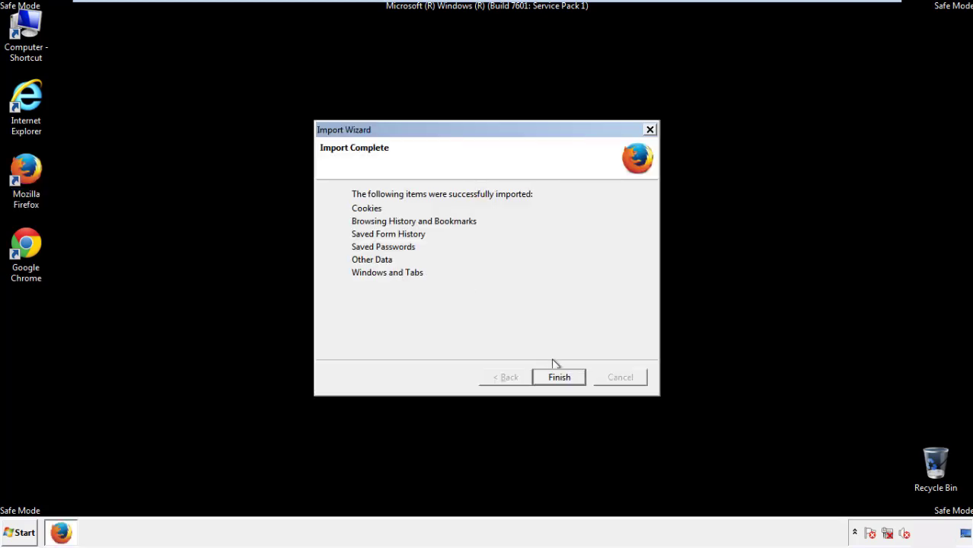
click(560, 378)
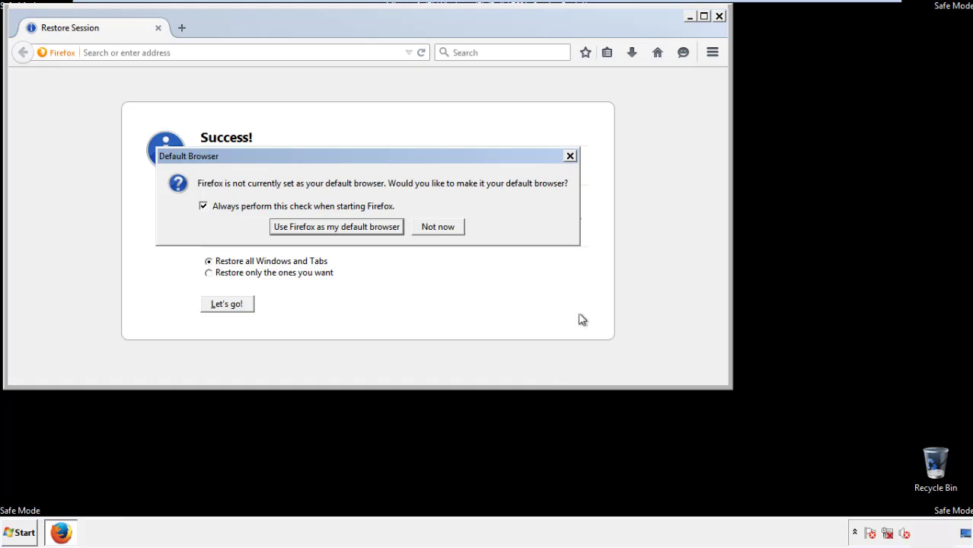
click(439, 229)
- Close Firefox, launch Google Chrome, and stop it asking to be the default browser
click(719, 16)
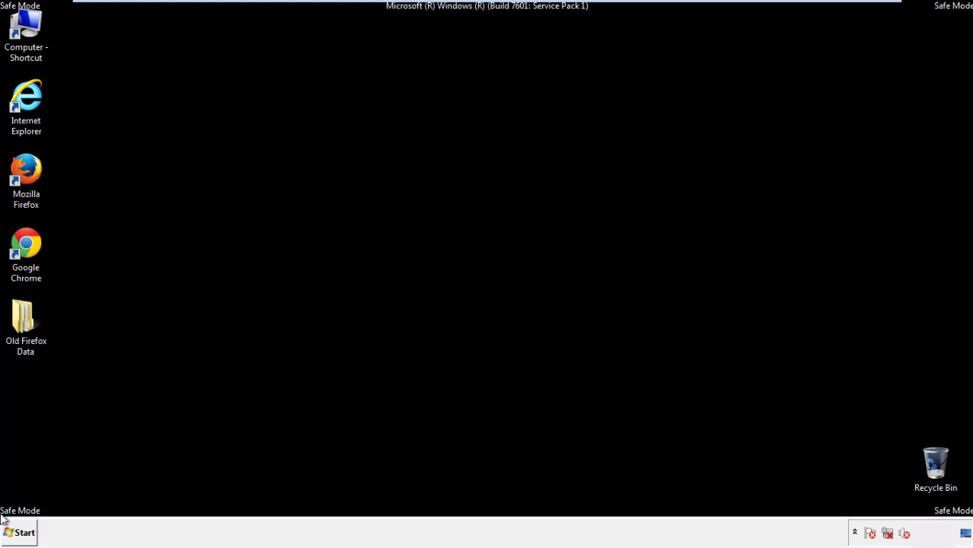
click(24, 242)
double_click(24, 243)
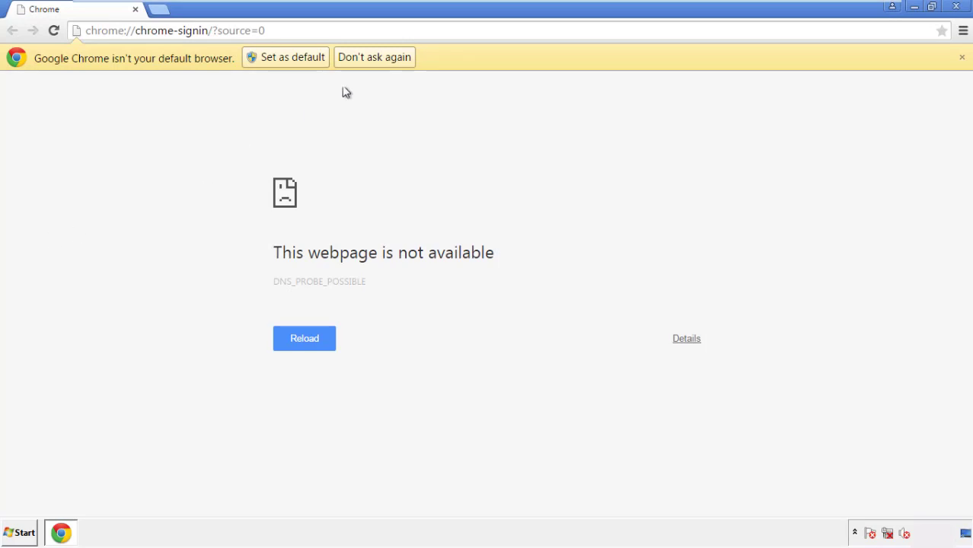
click(392, 61)
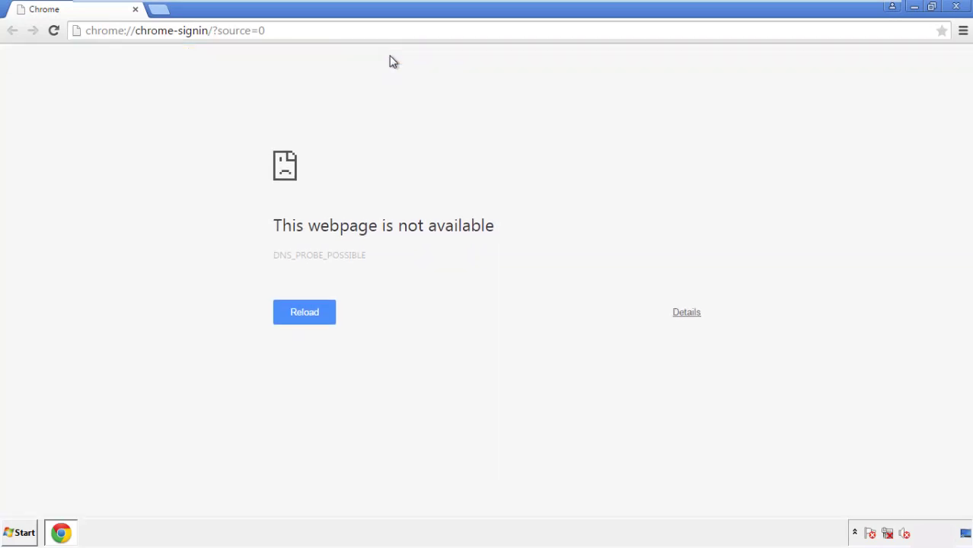
- Clear Chrome browsing data from the beginning of time, including autofill form data, keeping passwords
click(964, 31)
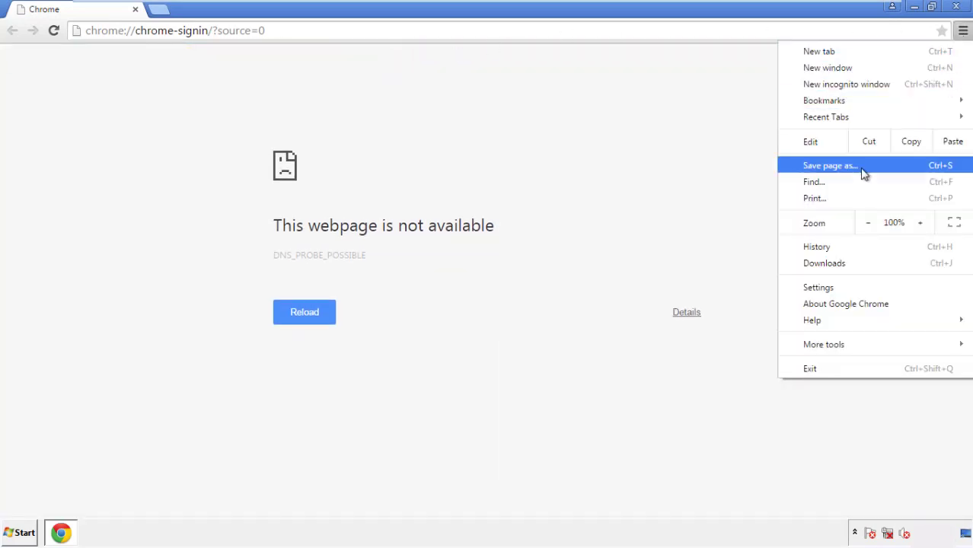
click(823, 287)
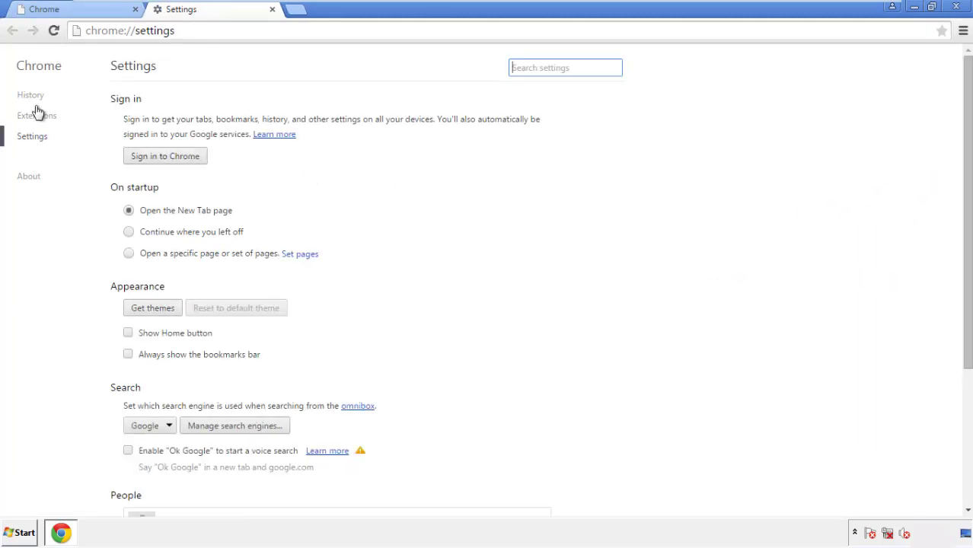
click(30, 95)
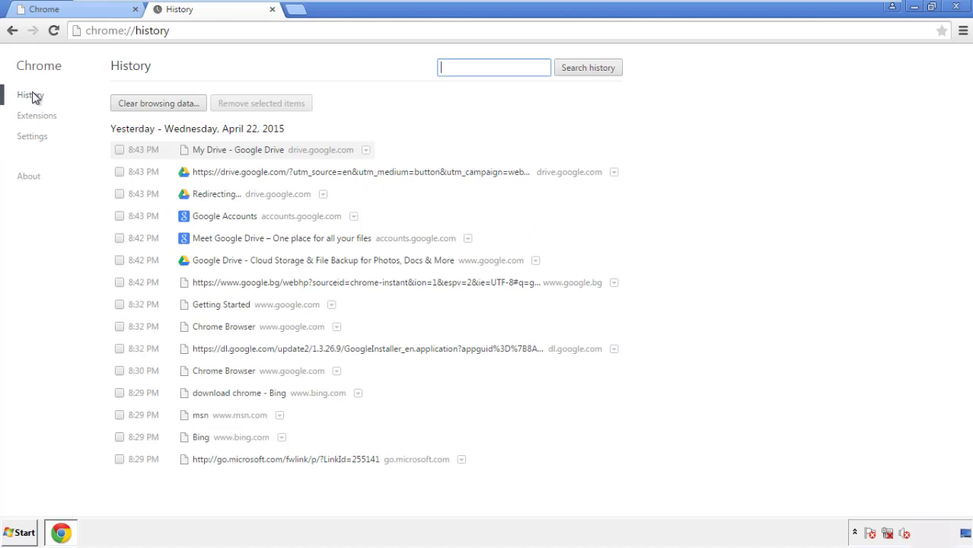
click(146, 106)
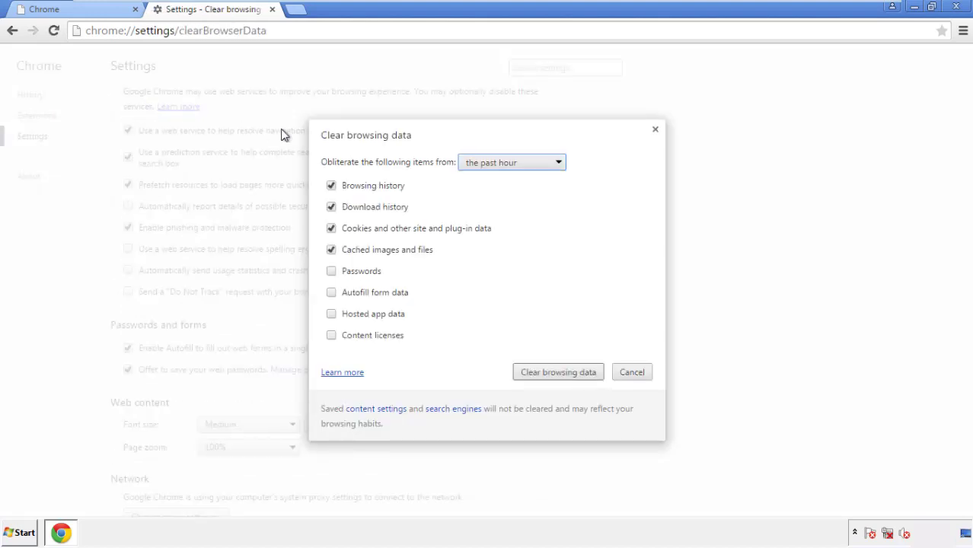
click(489, 164)
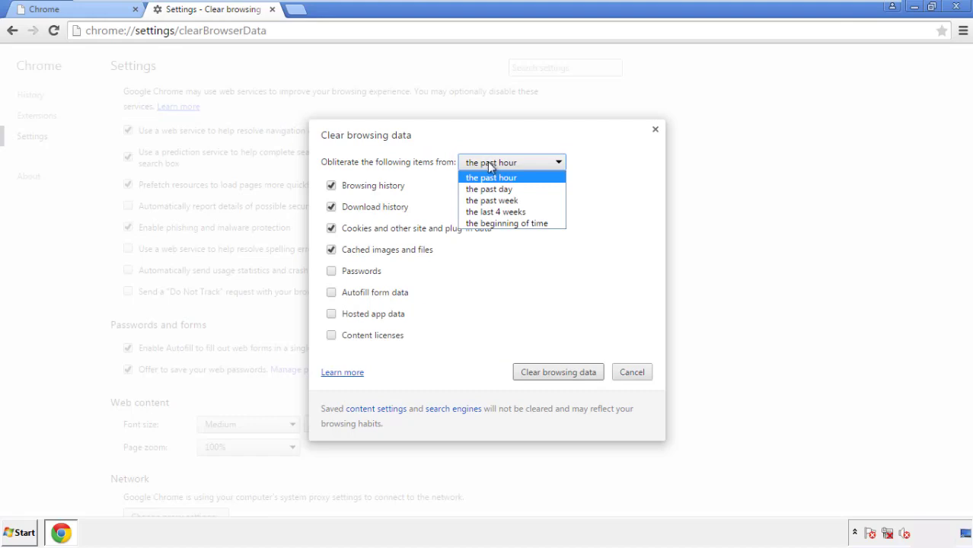
click(487, 224)
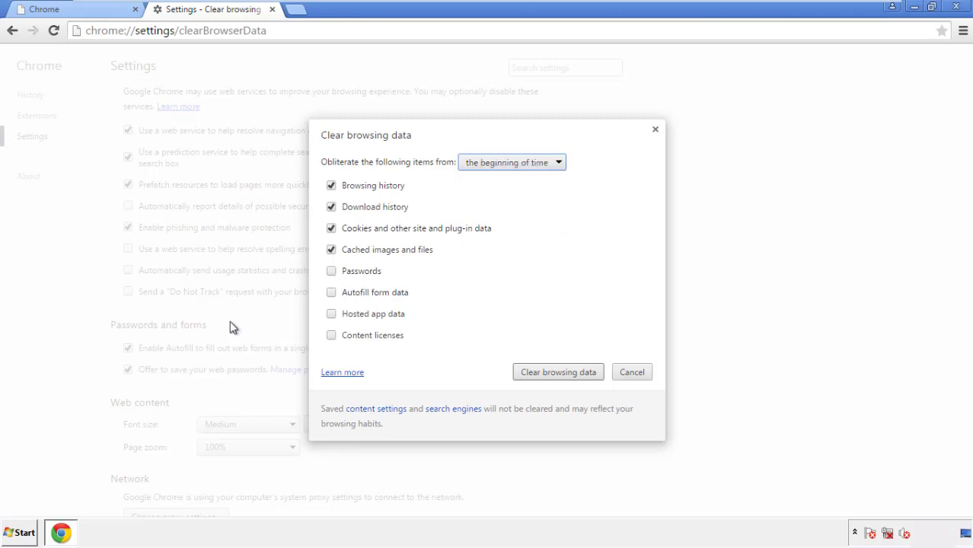
click(332, 294)
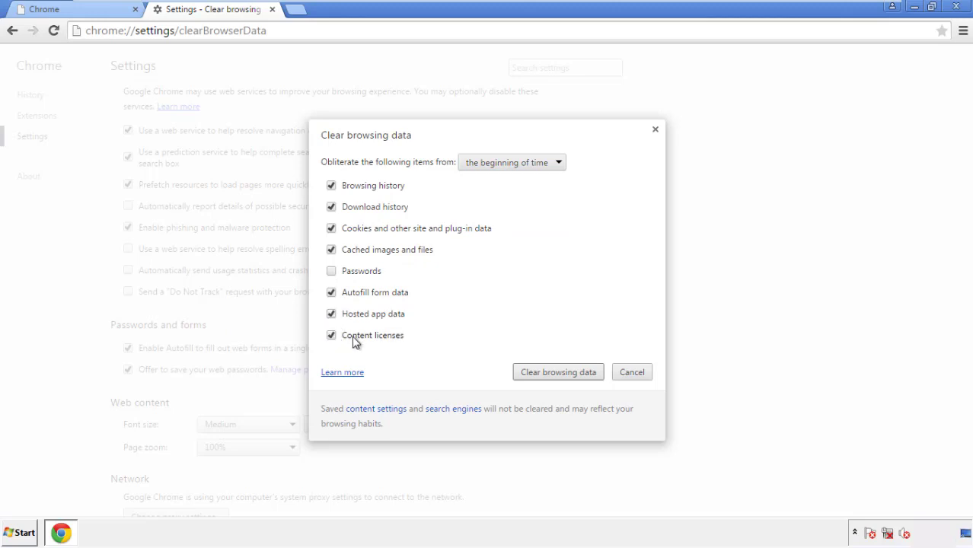
click(546, 374)
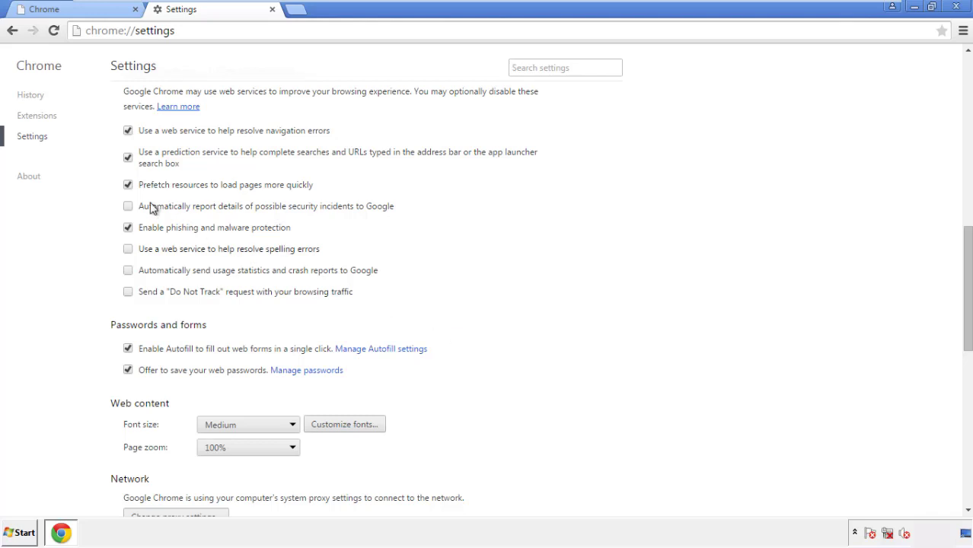
- Reset Chrome's settings to their defaults, then close Chrome
drag(967, 242, 964, 408)
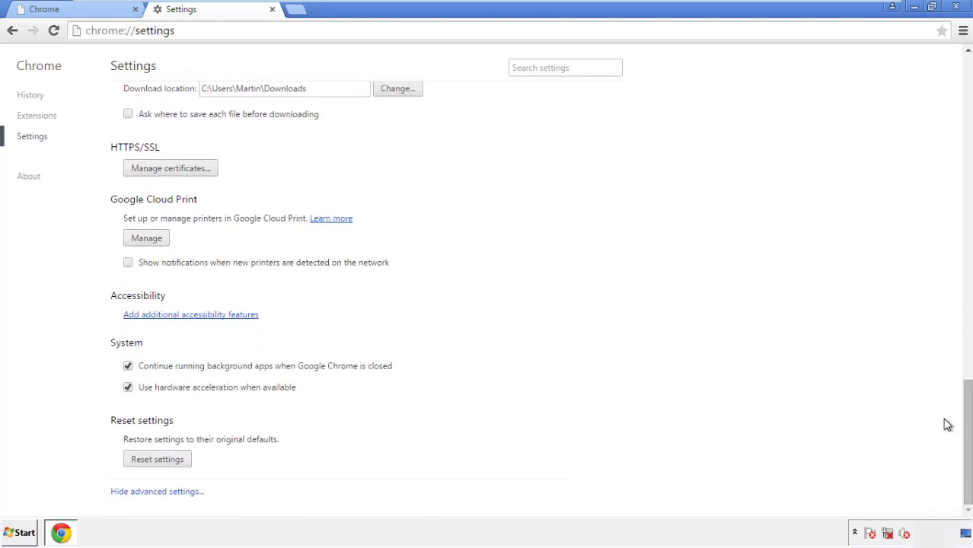
click(182, 462)
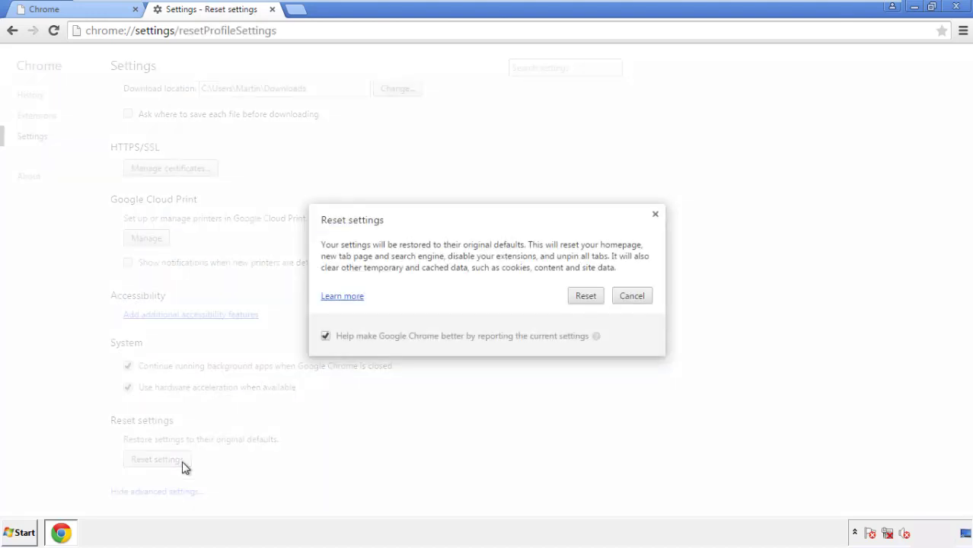
click(586, 296)
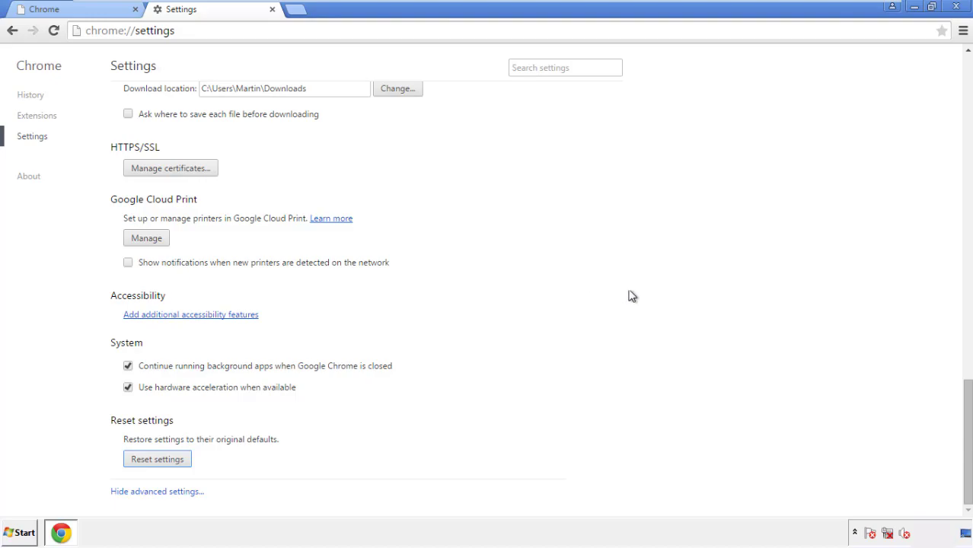
click(952, 7)
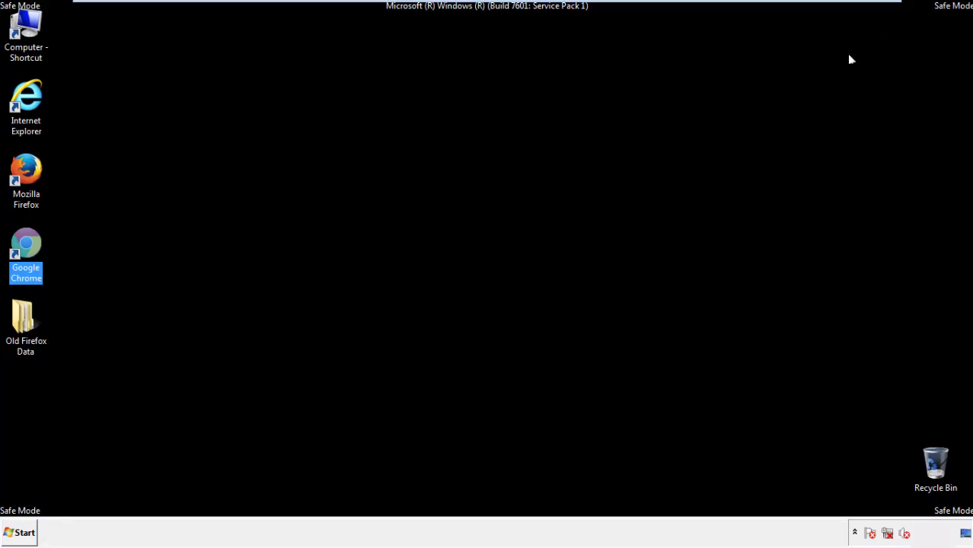
click(526, 246)
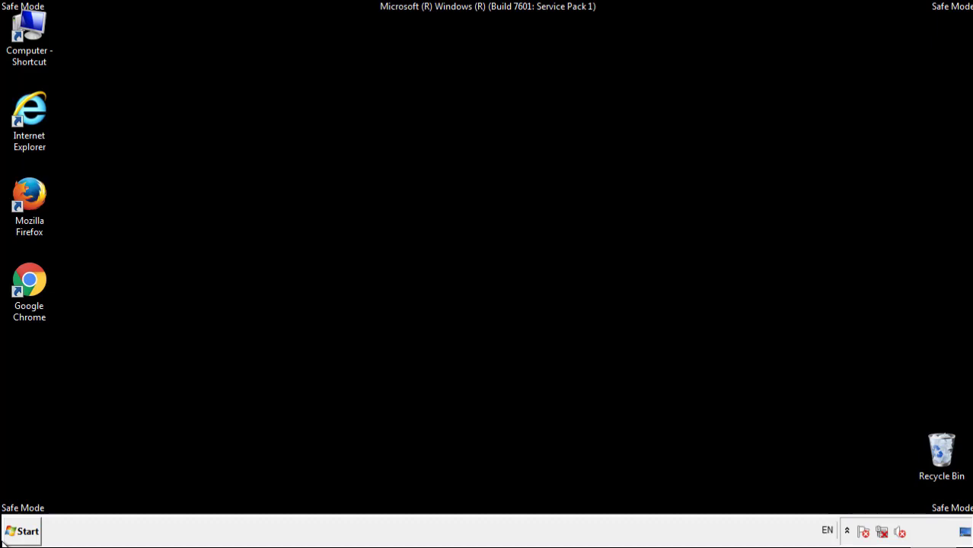
- Remove Search Mine from Firefox's Add-ons Manager and close Firefox
double_click(30, 196)
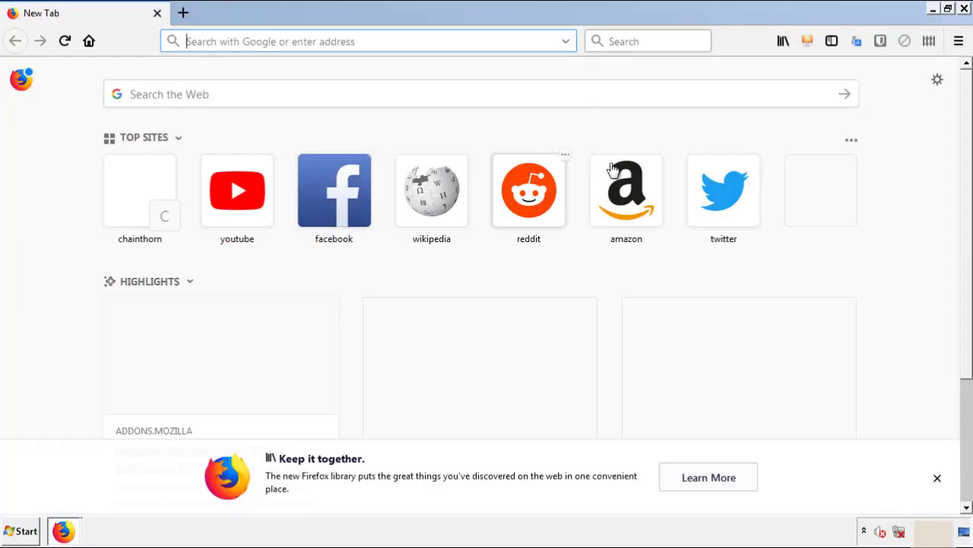
click(959, 41)
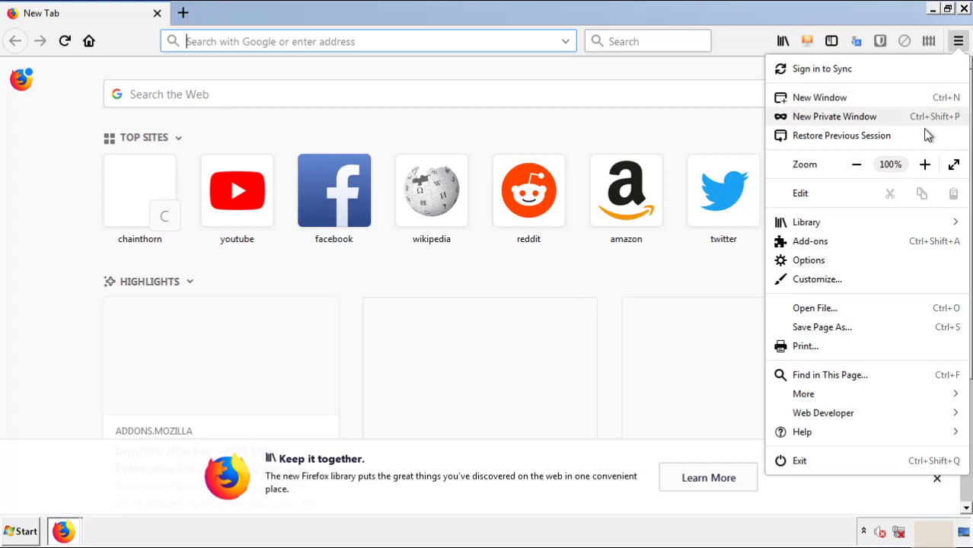
click(897, 248)
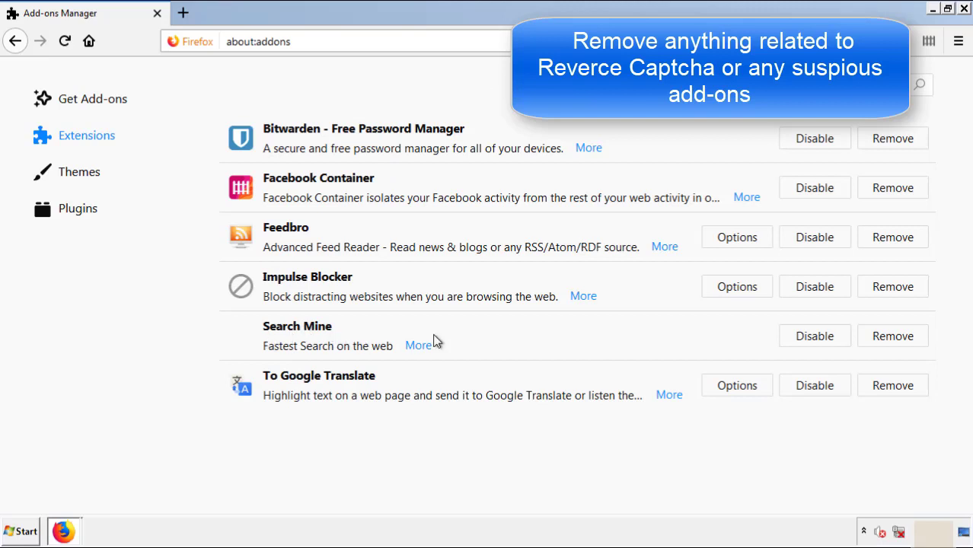
click(888, 339)
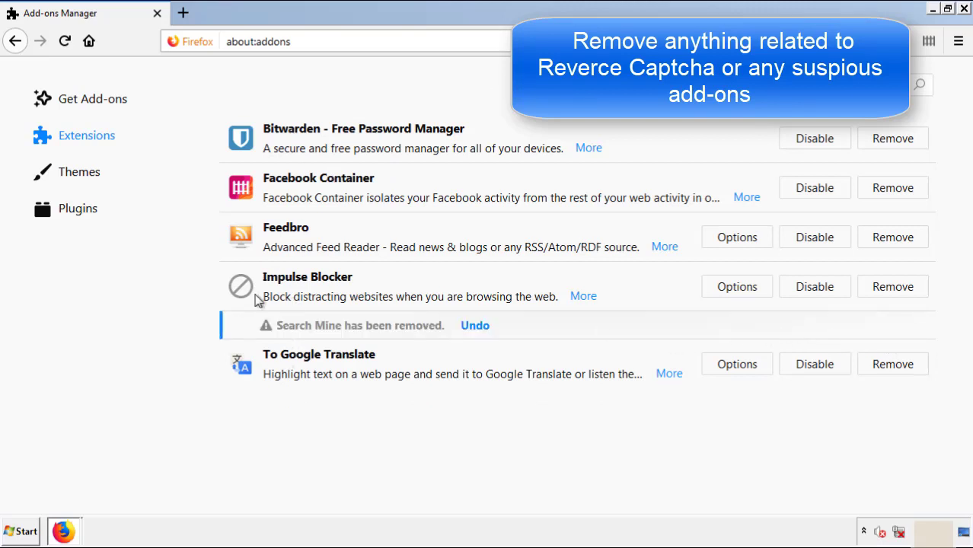
click(964, 10)
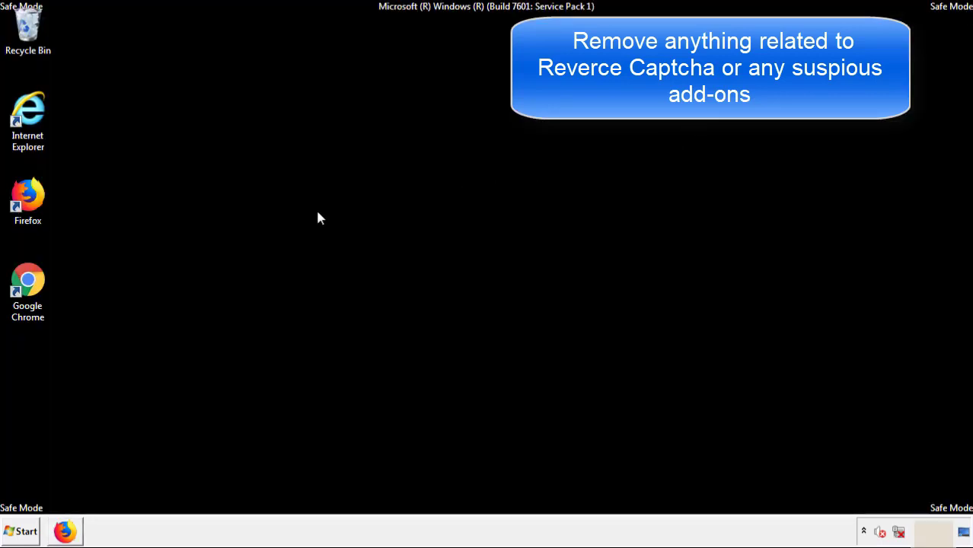
- Launch Chrome and go to its Extensions page under More tools
double_click(27, 295)
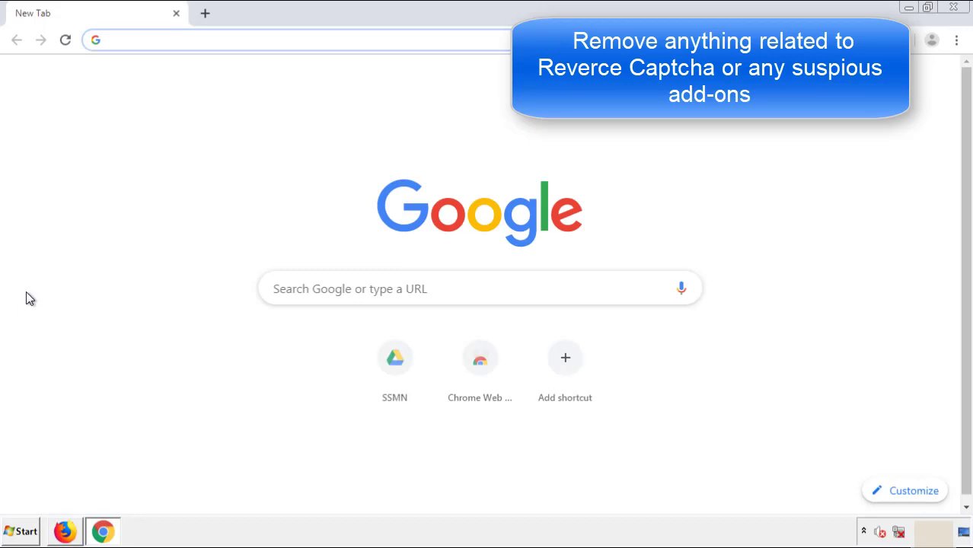
click(957, 39)
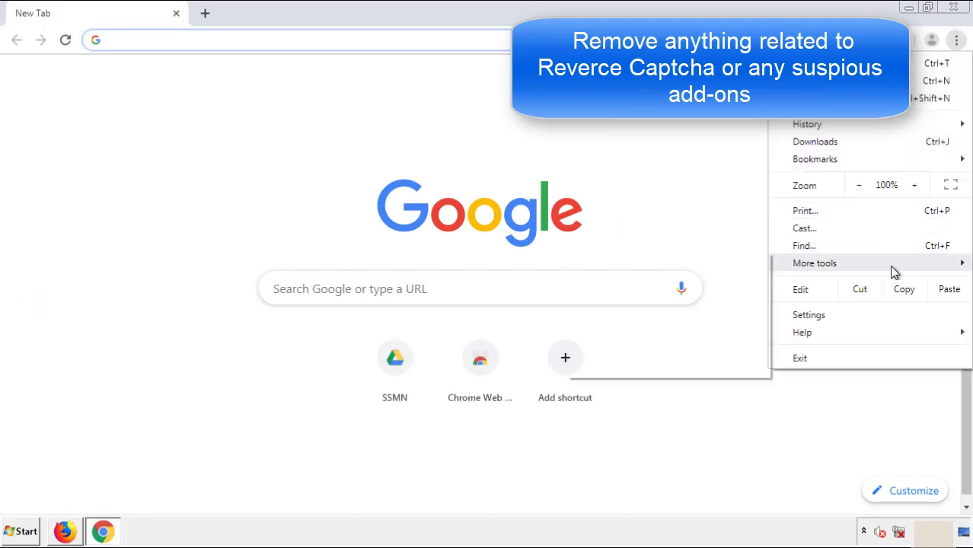
mouse_move(872, 270)
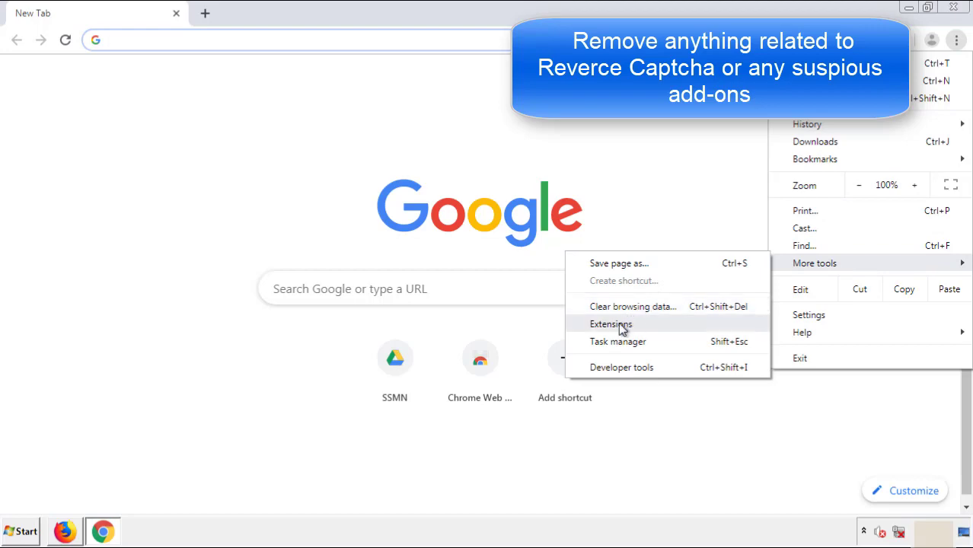
click(619, 324)
scroll(228, 221, down, 10)
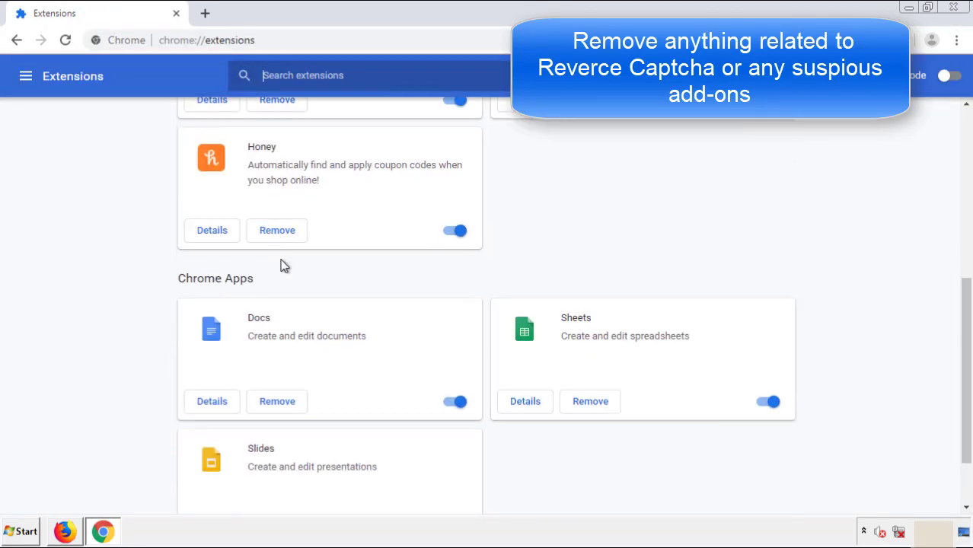
scroll(381, 252, up, 10)
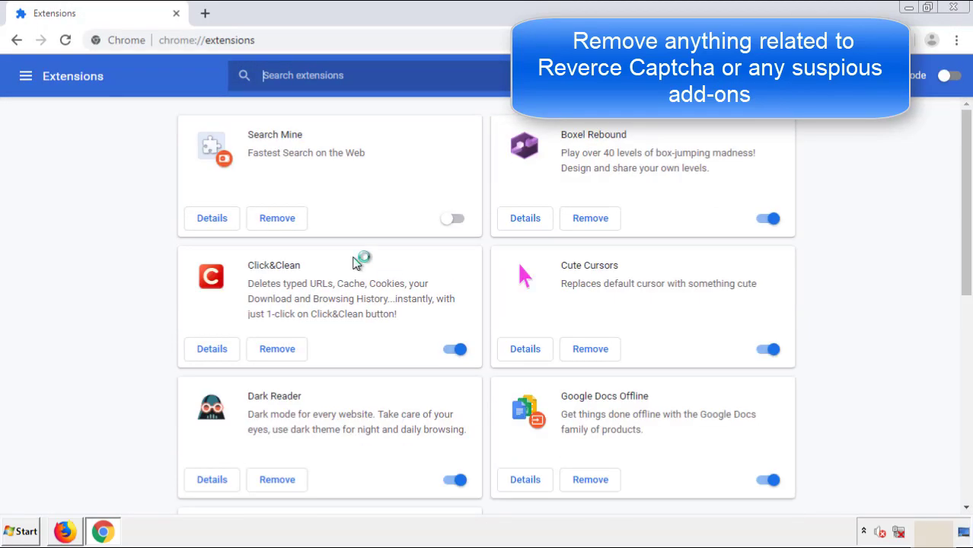
- Remove the Search Mine extension, close Chrome, and show the Start menu
click(275, 222)
click(544, 127)
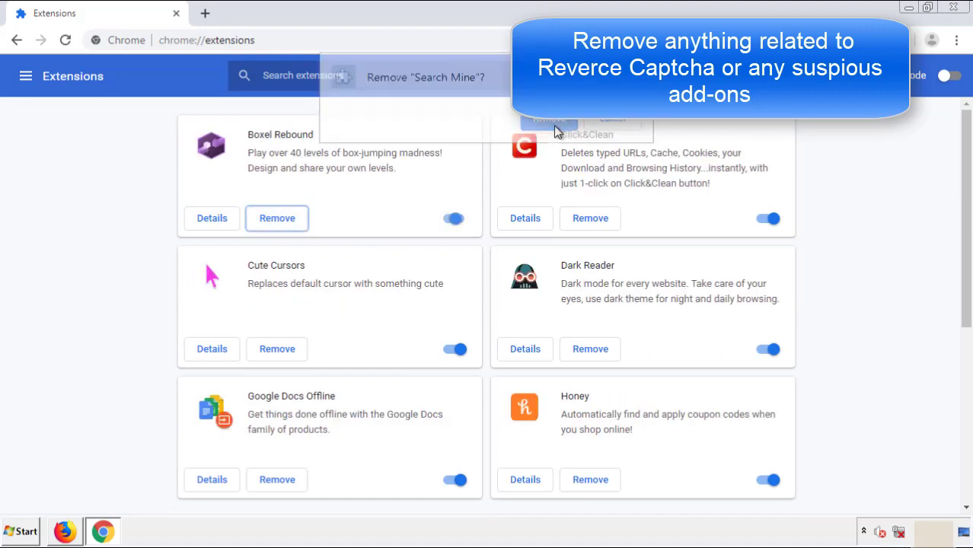
click(962, 12)
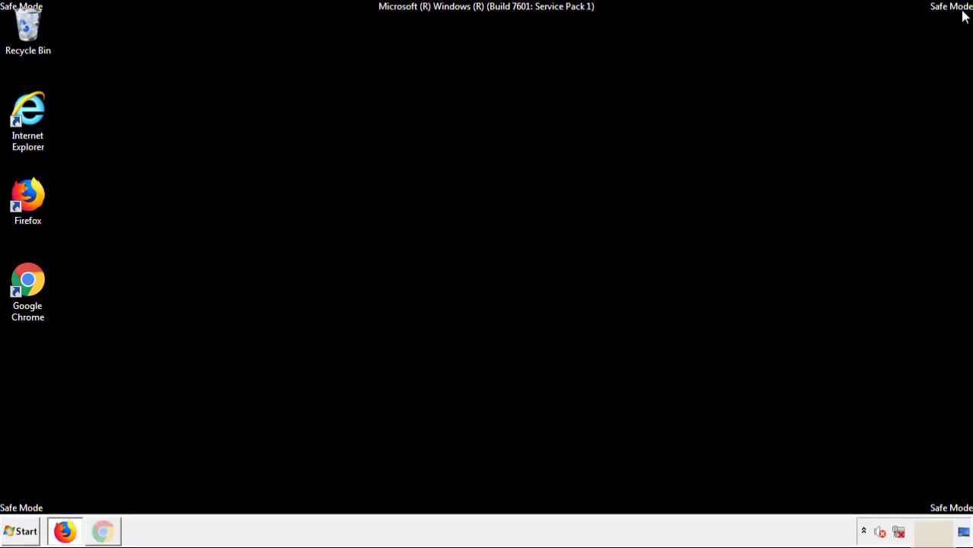
click(25, 535)
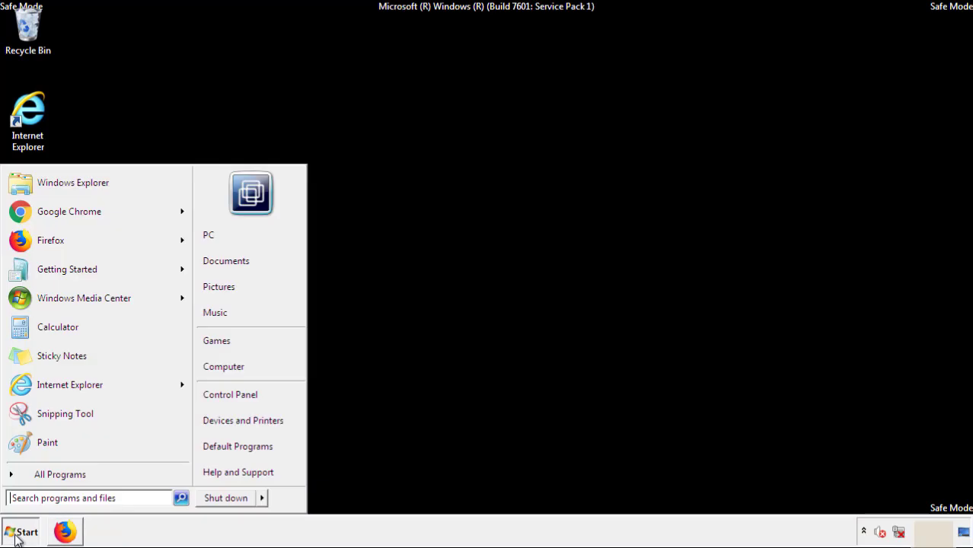